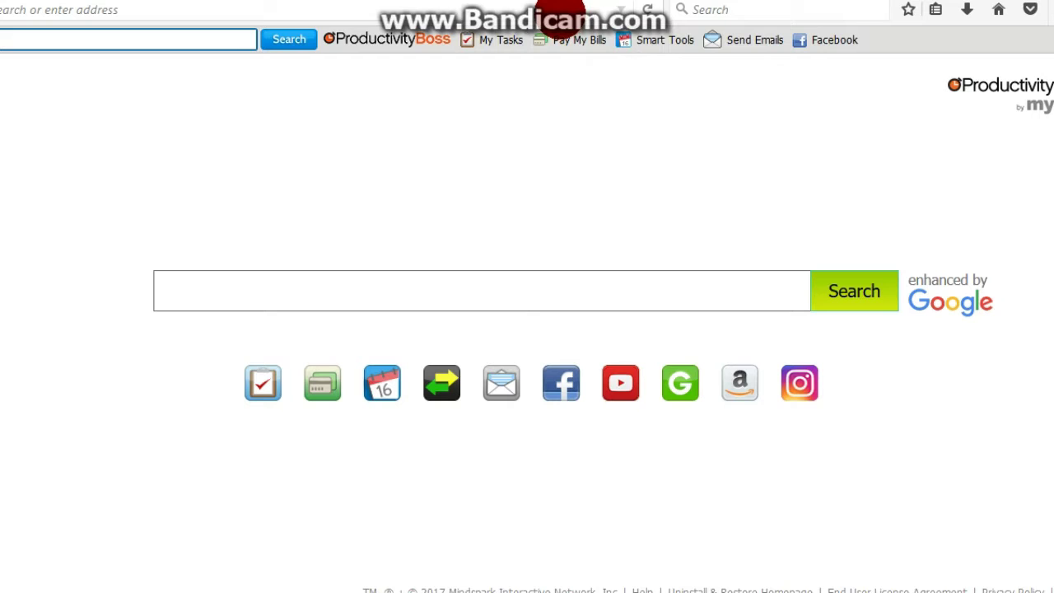
# Step: Search the web for 'gimp 2.8 download' via the GIMP 2.8.18 download suggestion
pyautogui.click(165, 10)
pyautogui.write('gi')
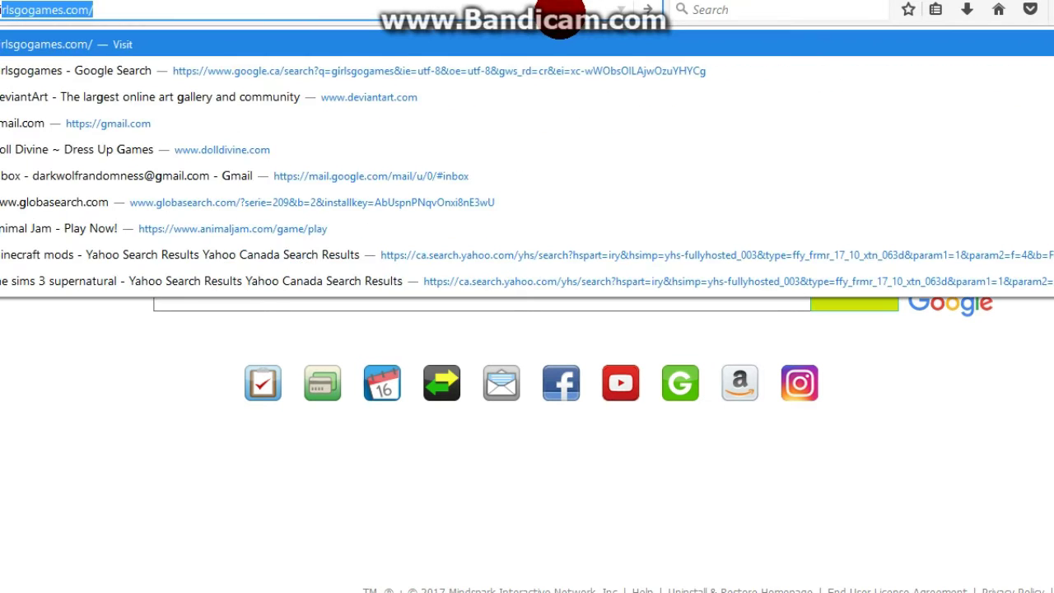
pyautogui.write('m')
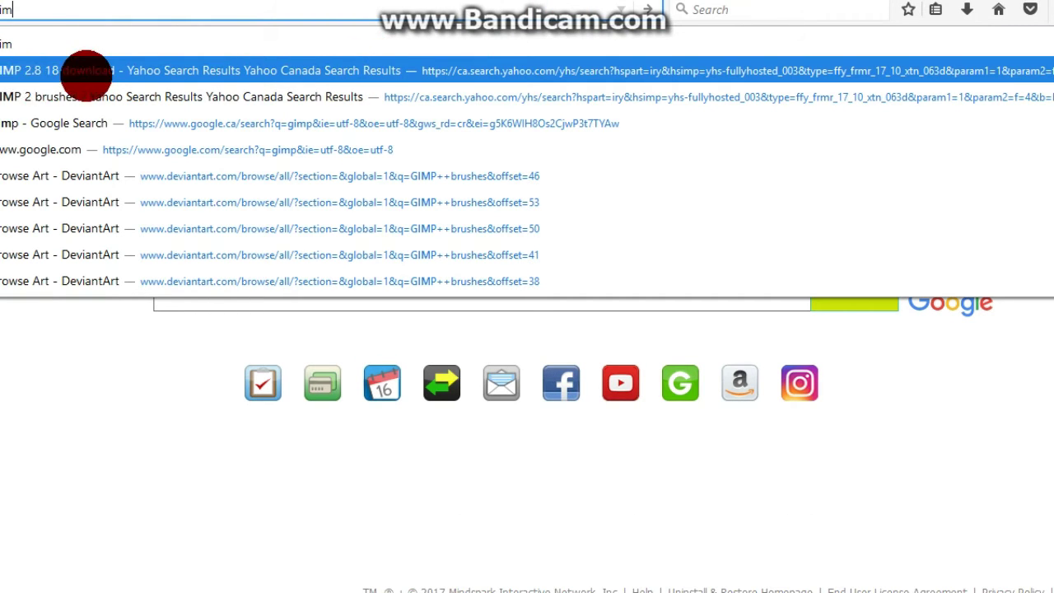
pyautogui.press('Up')
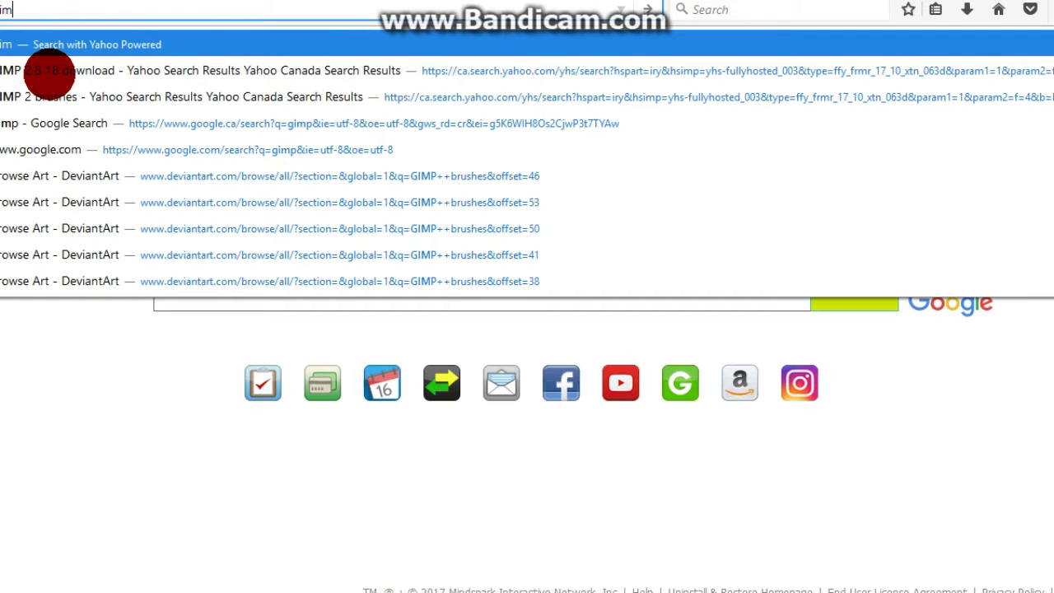
pyautogui.write('p')
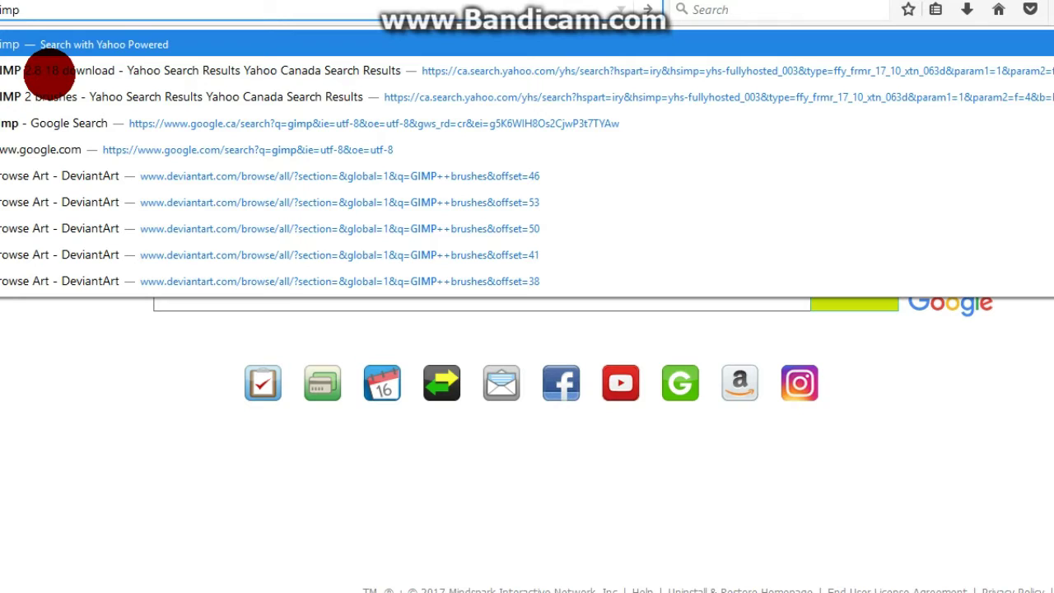
pyautogui.write(' 2.8 download')
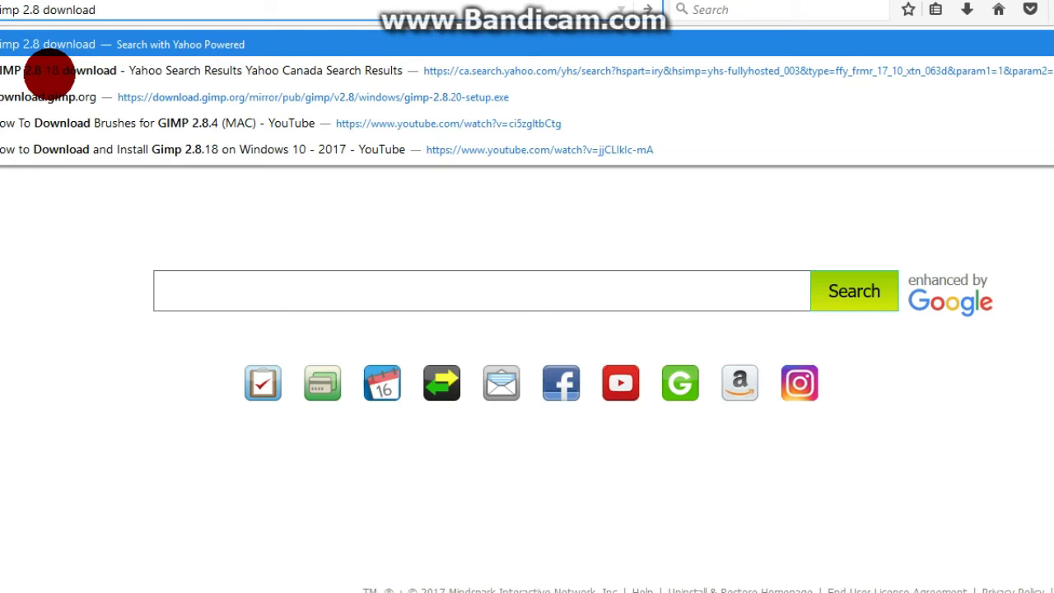
pyautogui.click(127, 70)
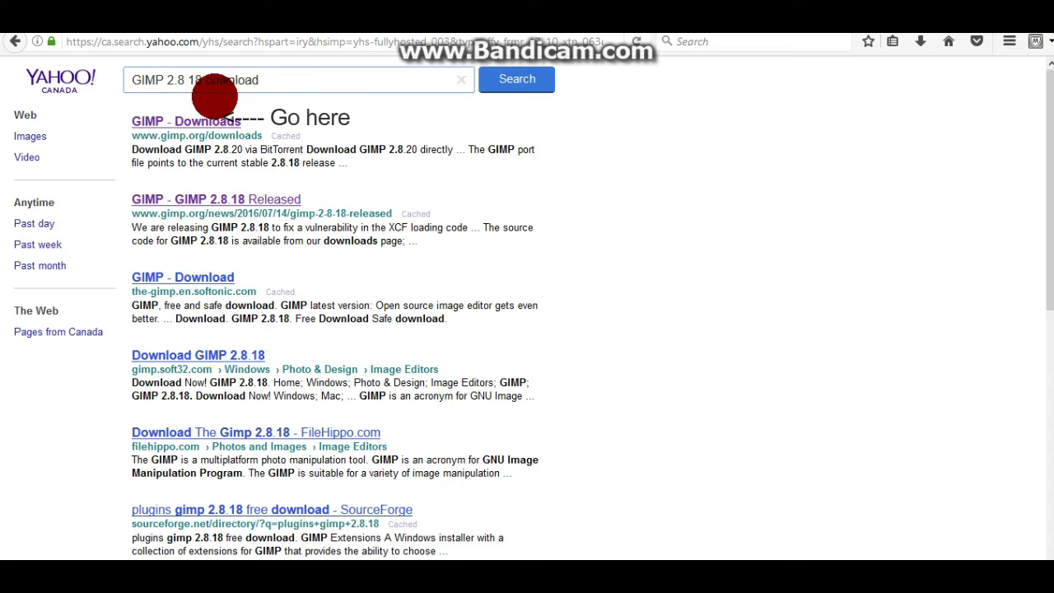
pyautogui.click(207, 121)
pyautogui.click(207, 121)
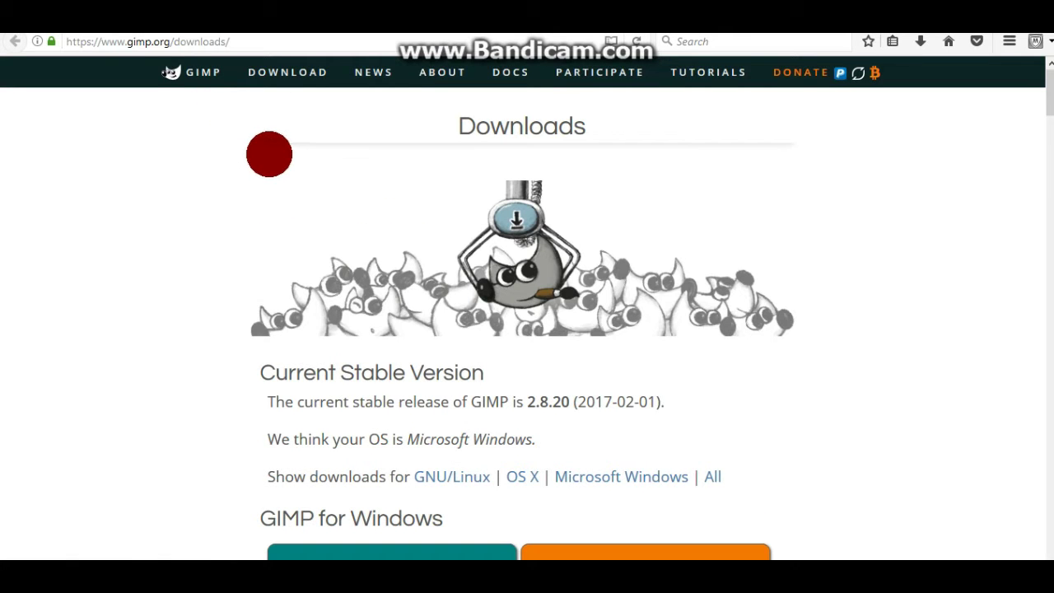
# Step: Download GIMP 2.8.20 directly and save gimp-2.8.20-setup.exe (74.0 MB) to disk
pyautogui.scroll(-2, 297, 172)
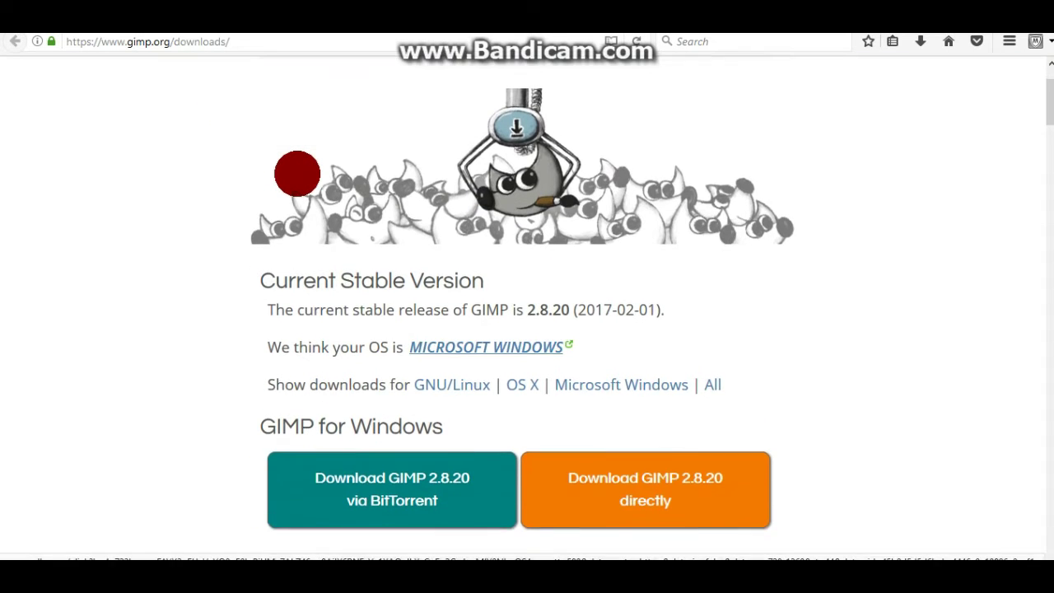
pyautogui.scroll(-2, 296, 172)
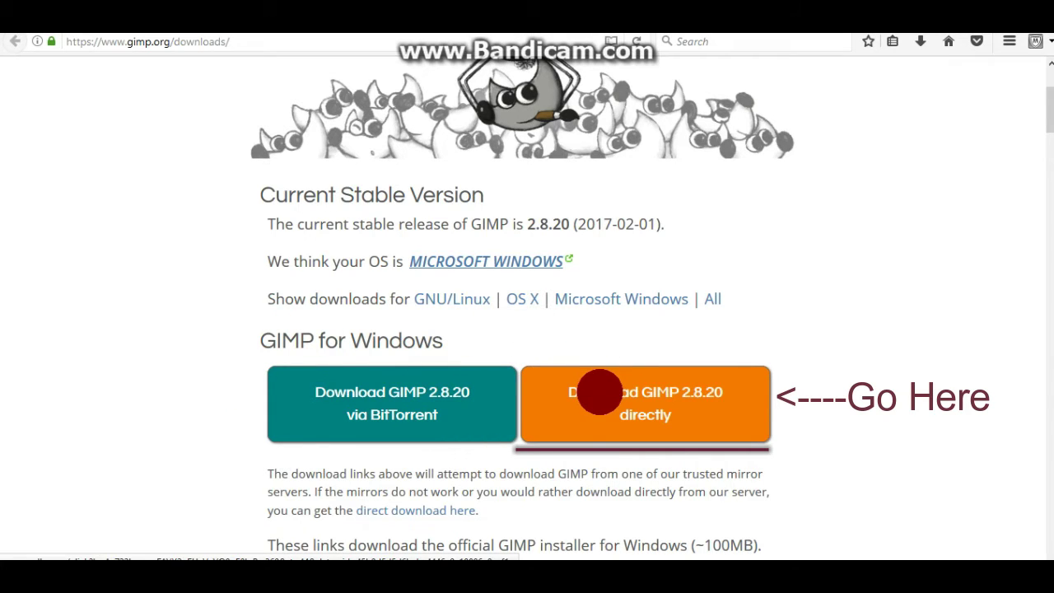
pyautogui.click(600, 393)
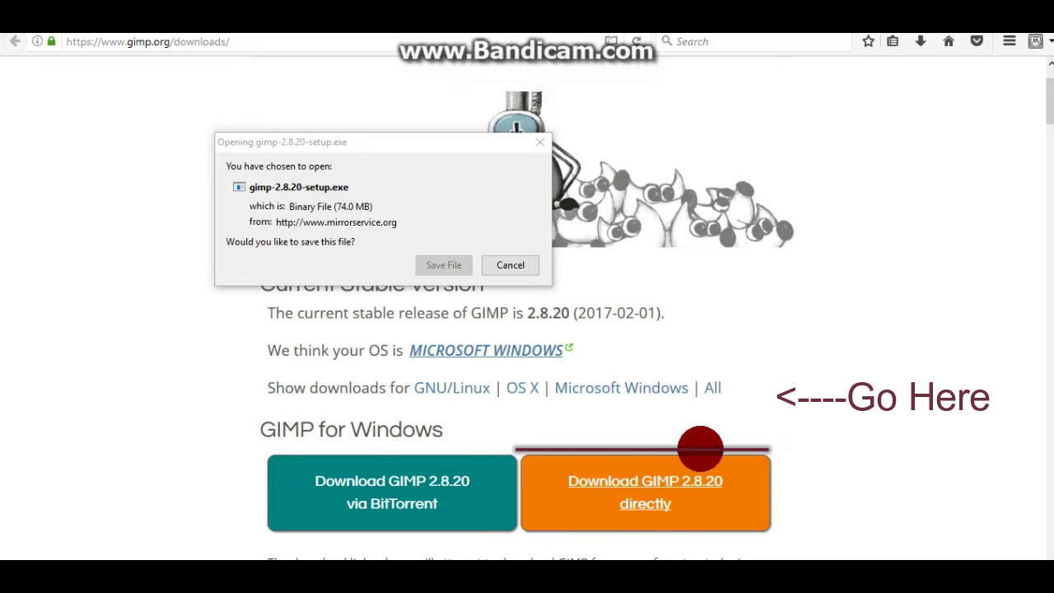
pyautogui.click(454, 269)
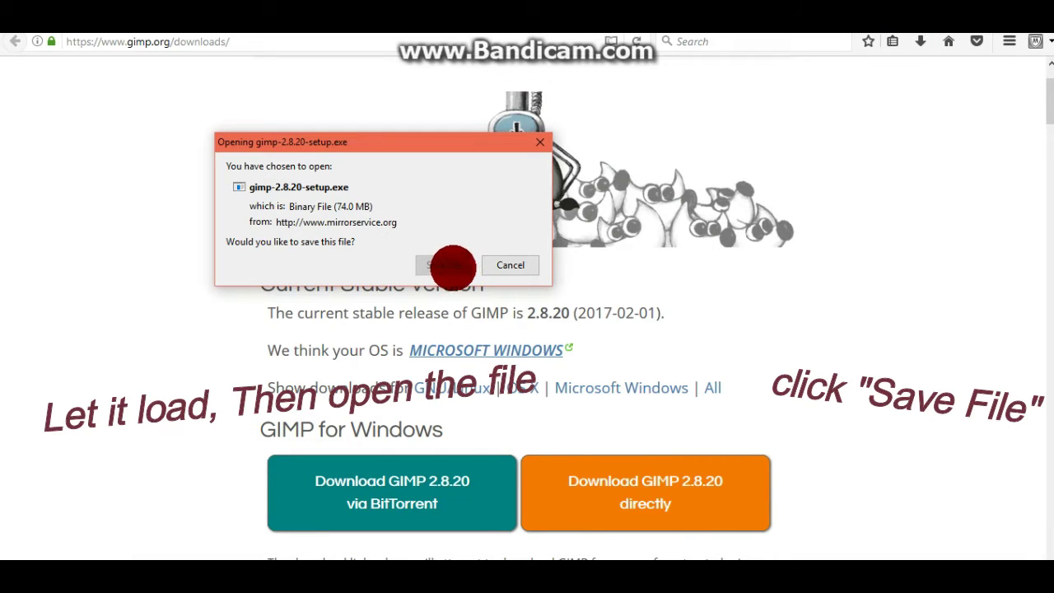
pyautogui.click(440, 265)
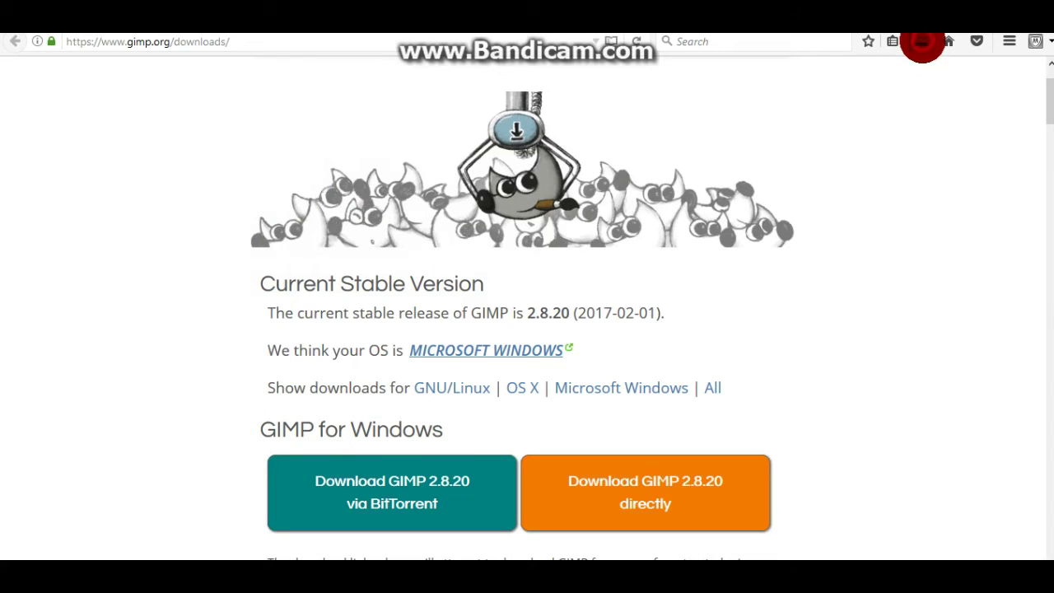
# Step: Wait for gimp-2.8.20-setup(2).exe to finish downloading, then show it in its Downloads folder
pyautogui.click(921, 41)
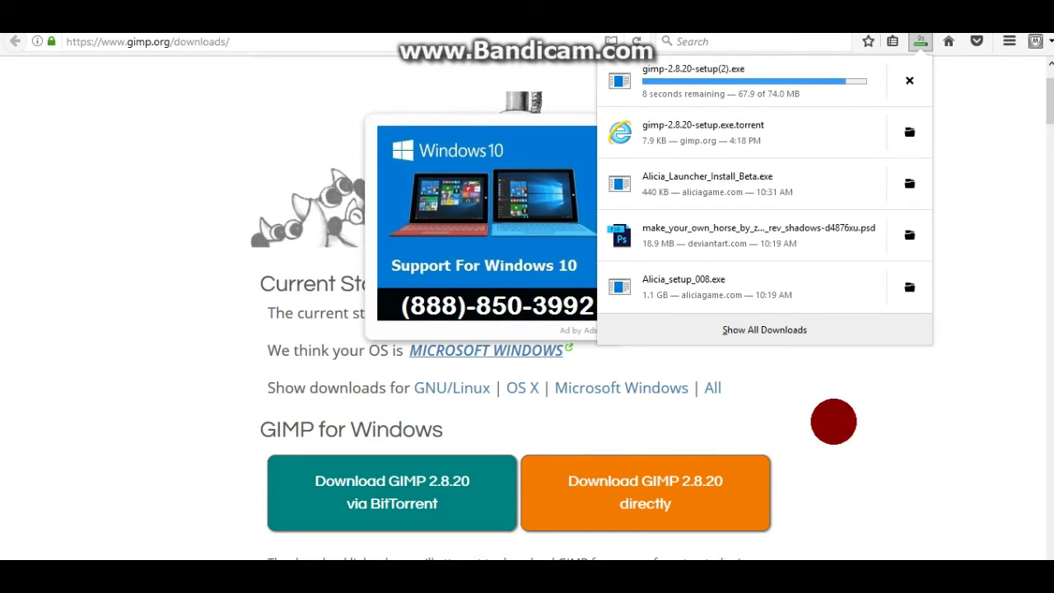
pyautogui.click(923, 43)
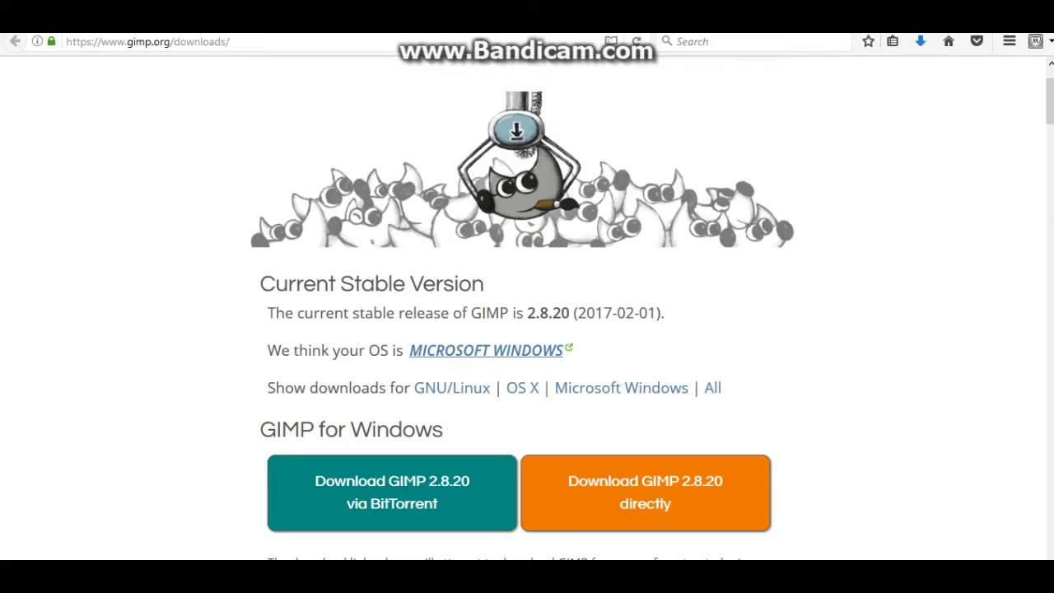
pyautogui.click(920, 42)
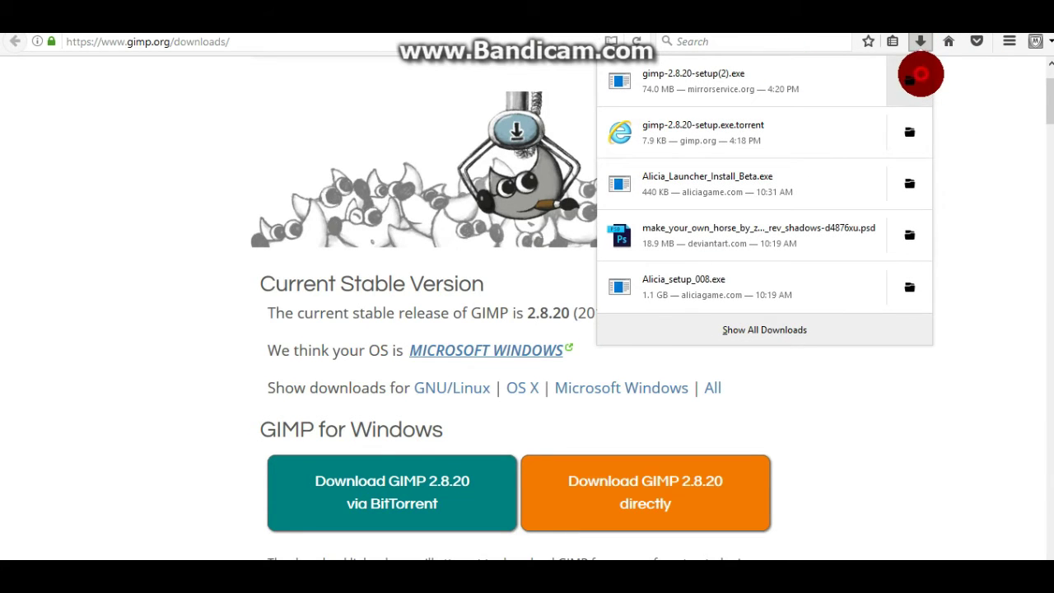
pyautogui.click(920, 74)
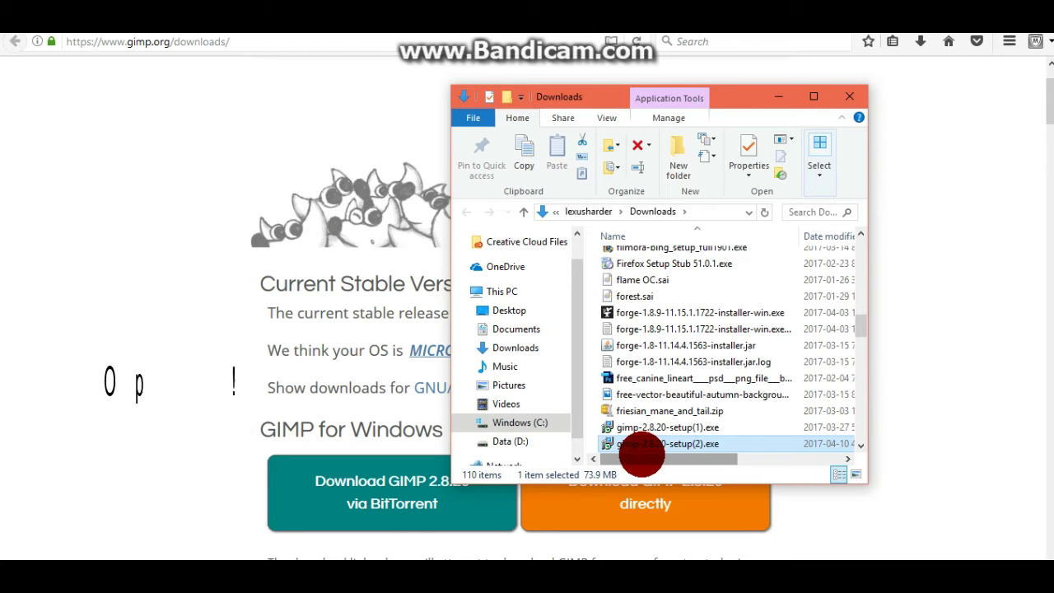
# Step: Run gimp-2.8.20-setup(2).exe, allow it through User Account Control, and confirm English as setup language
pyautogui.doubleClick(640, 445)
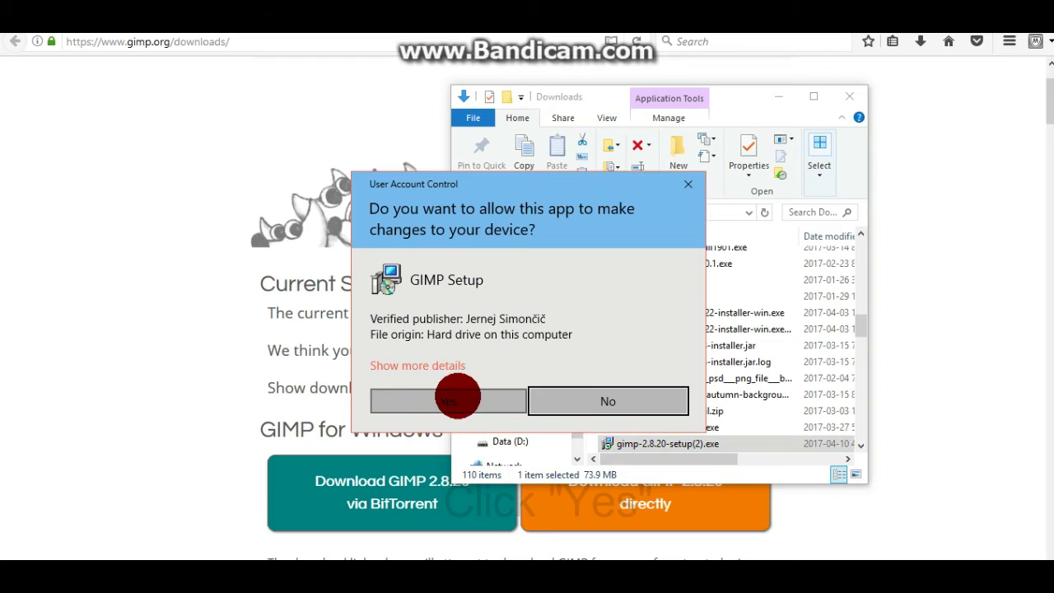
pyautogui.click(454, 402)
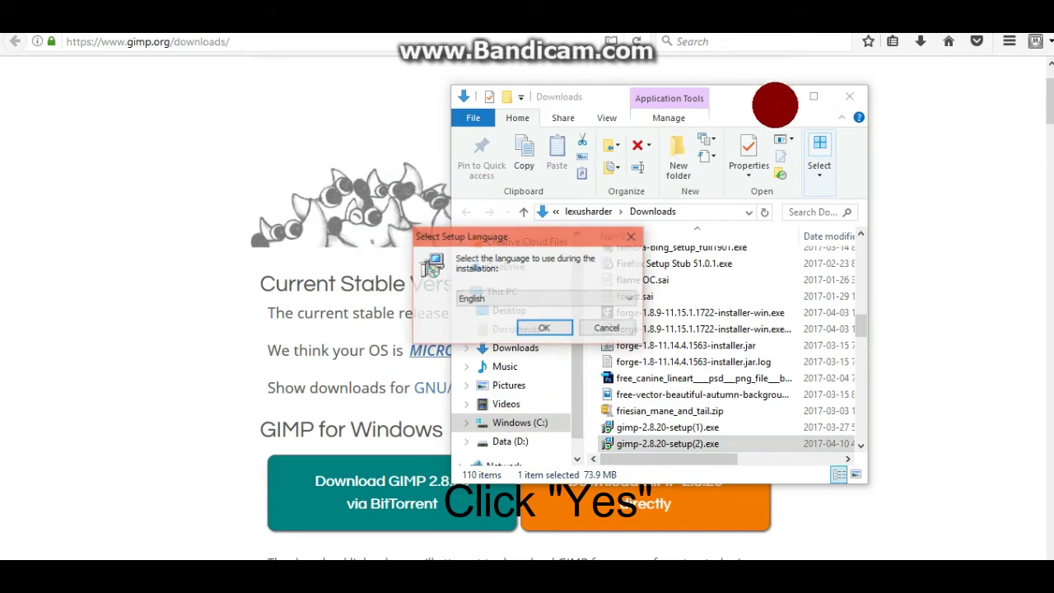
pyautogui.click(779, 98)
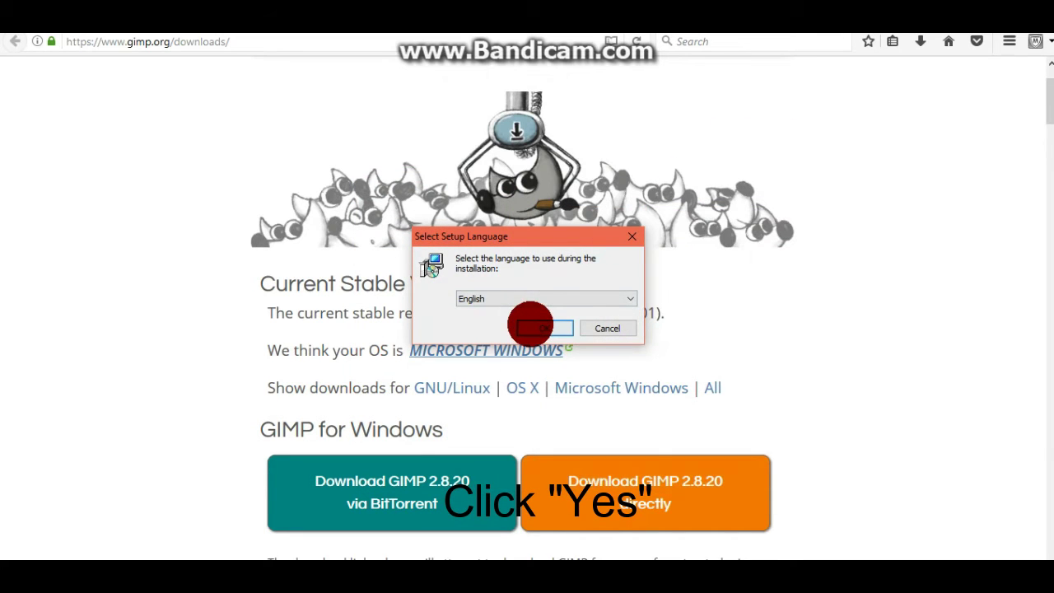
pyautogui.click(536, 324)
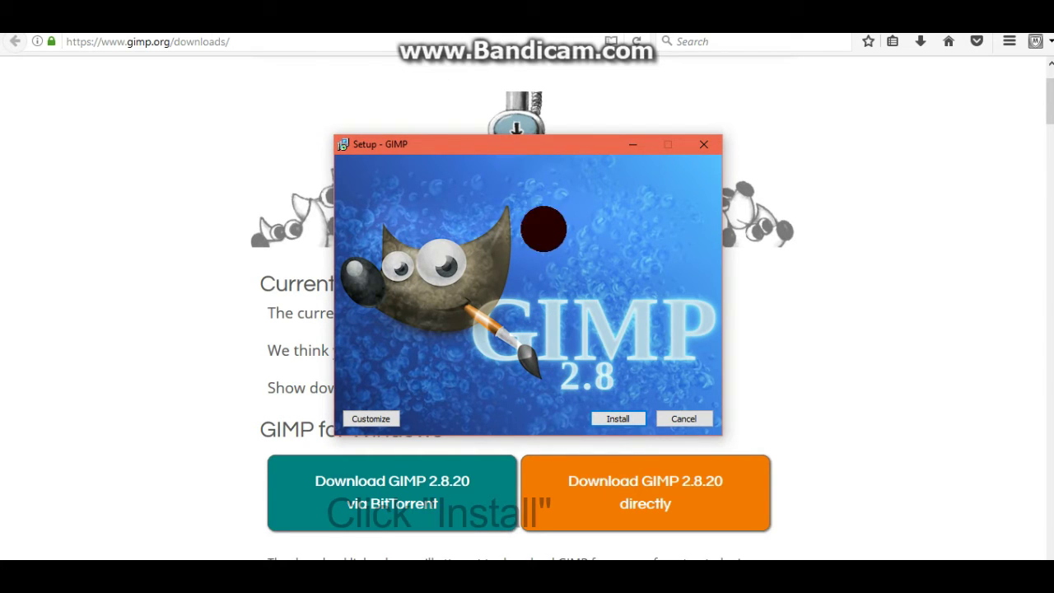
# Step: Install GIMP 2.8.20 and close the setup wizard once installation completes
pyautogui.click(601, 424)
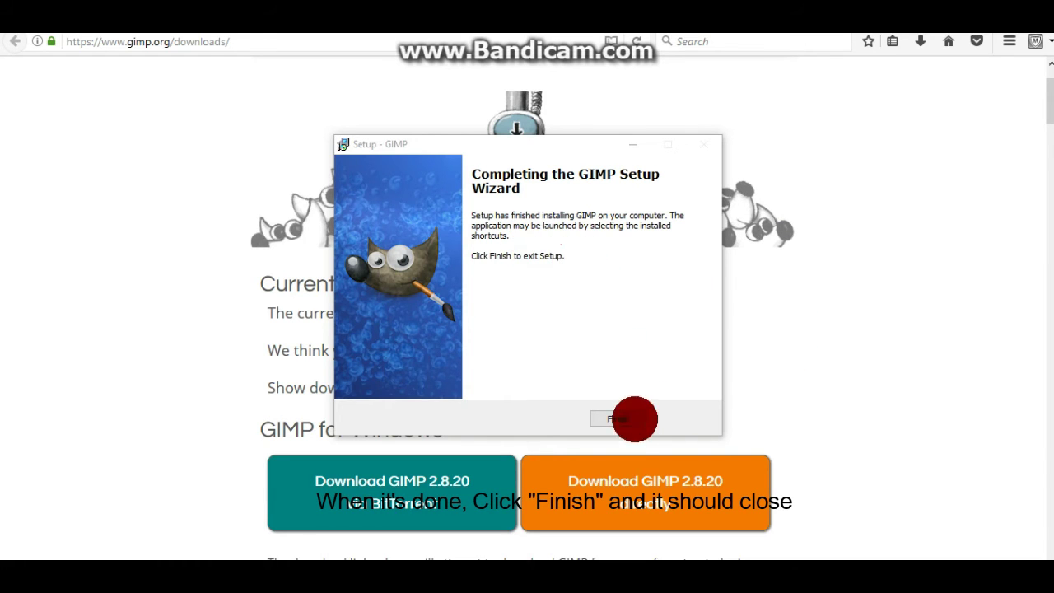
pyautogui.click(619, 419)
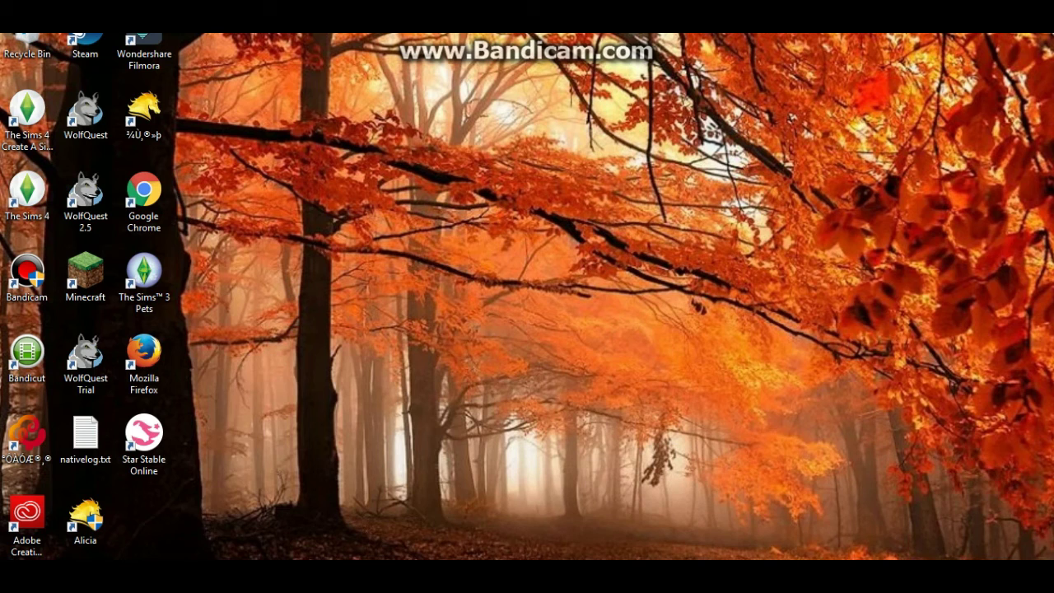
# Step: Search Windows for 'gimp' and launch the GIMP 2 desktop app
pyautogui.press('super+s')
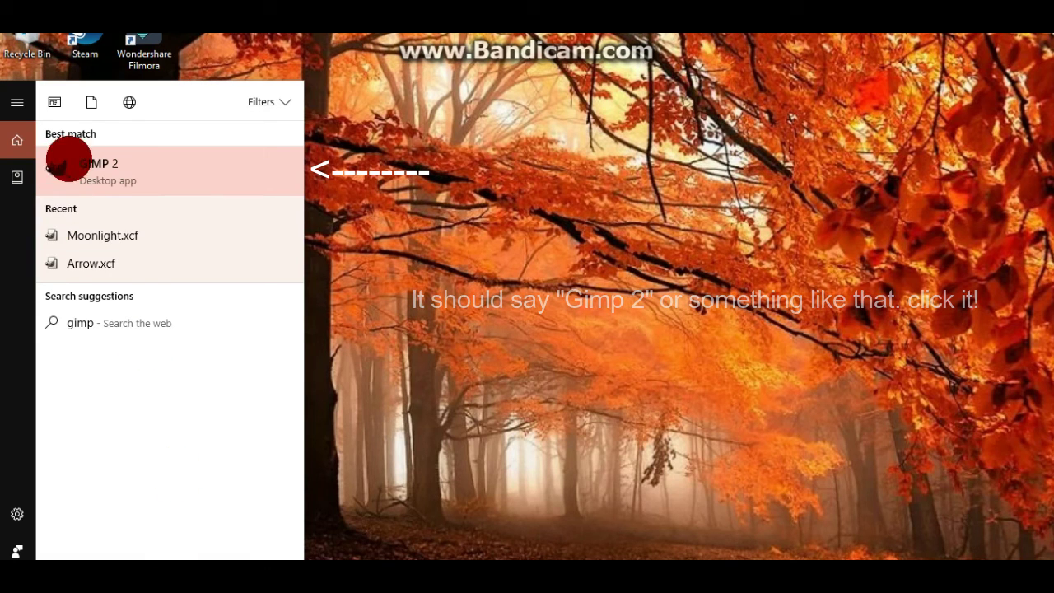
pyautogui.click(129, 157)
pyautogui.click(599, 294)
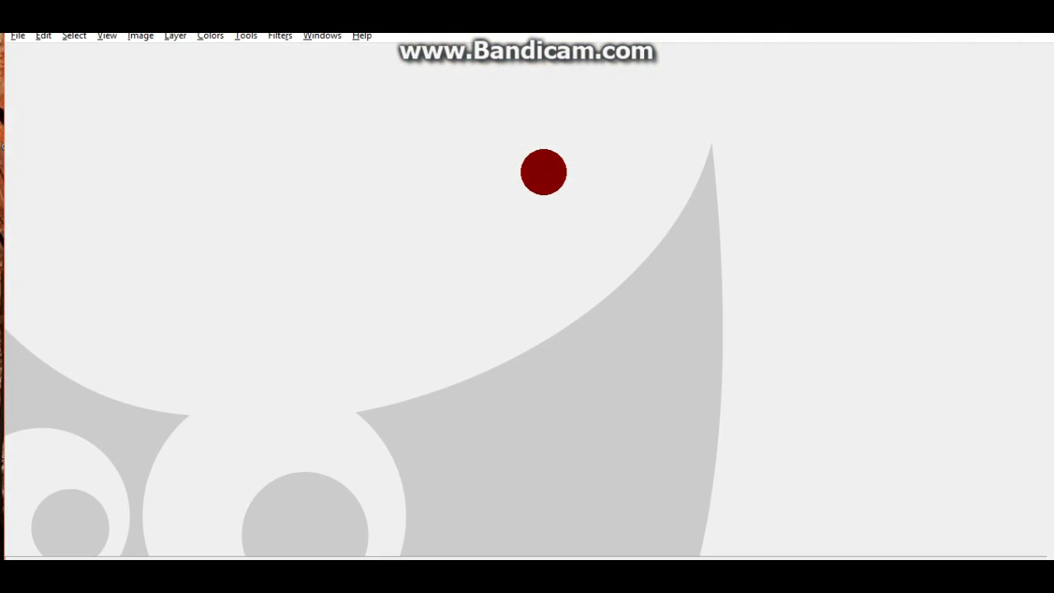
# Step: Show the Toolbox through Tools > Toolbox, then close the floating Toolbox window
pyautogui.click(449, 100)
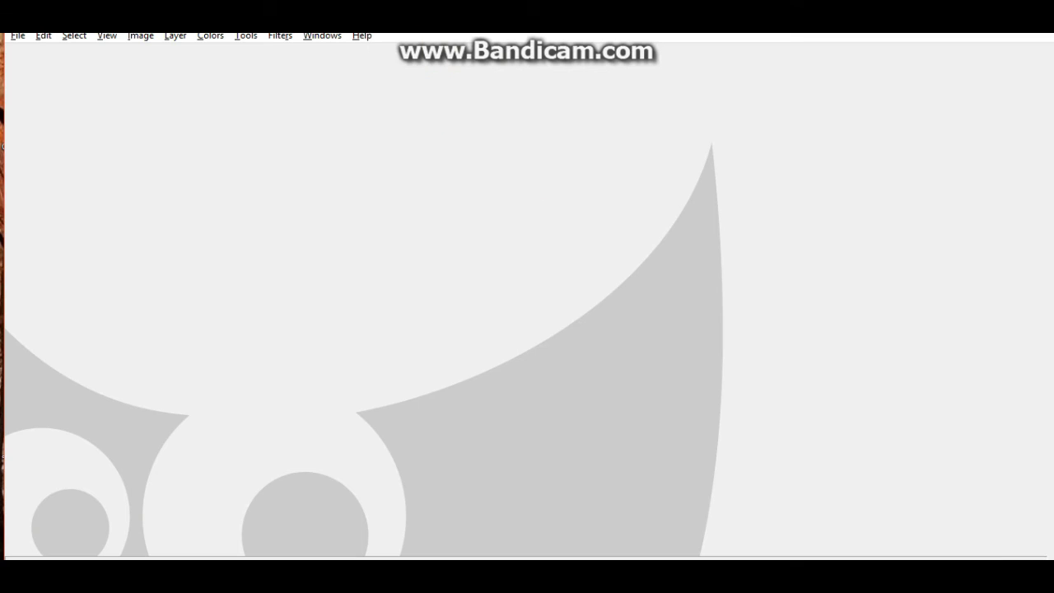
pyautogui.click(322, 36)
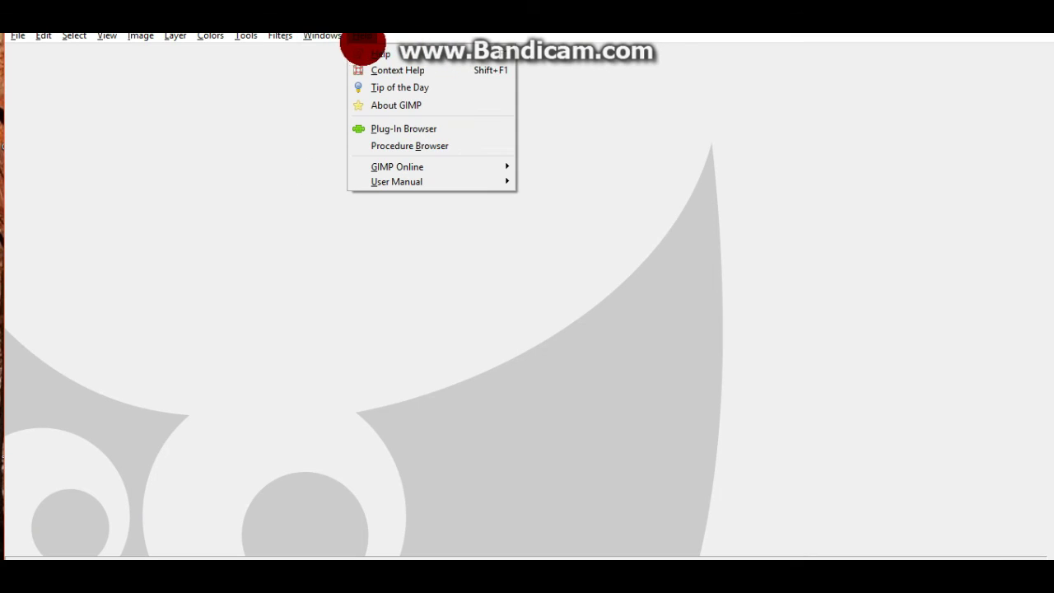
pyautogui.click(244, 35)
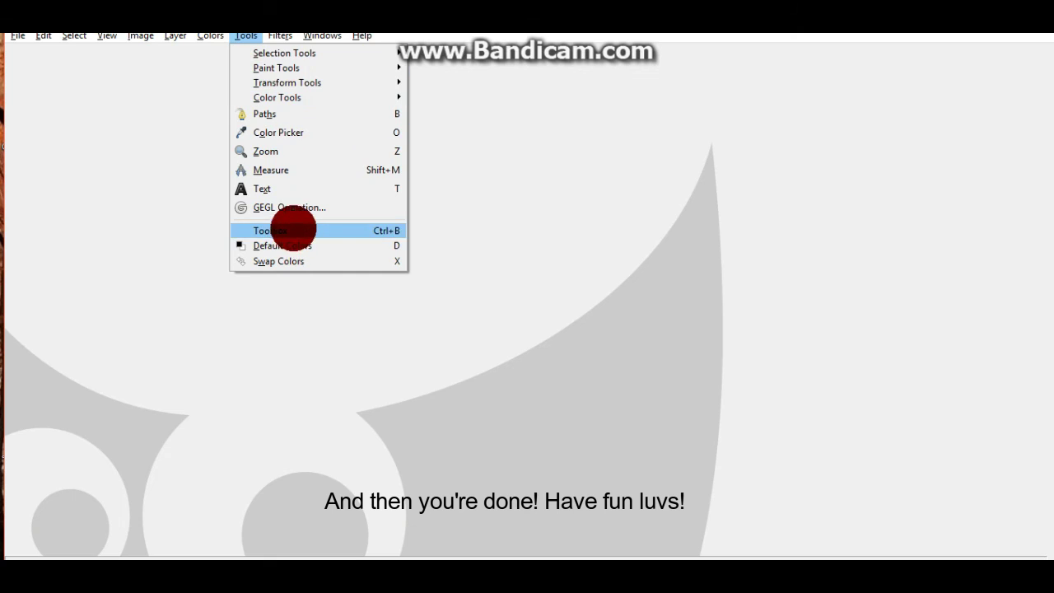
pyautogui.click(292, 231)
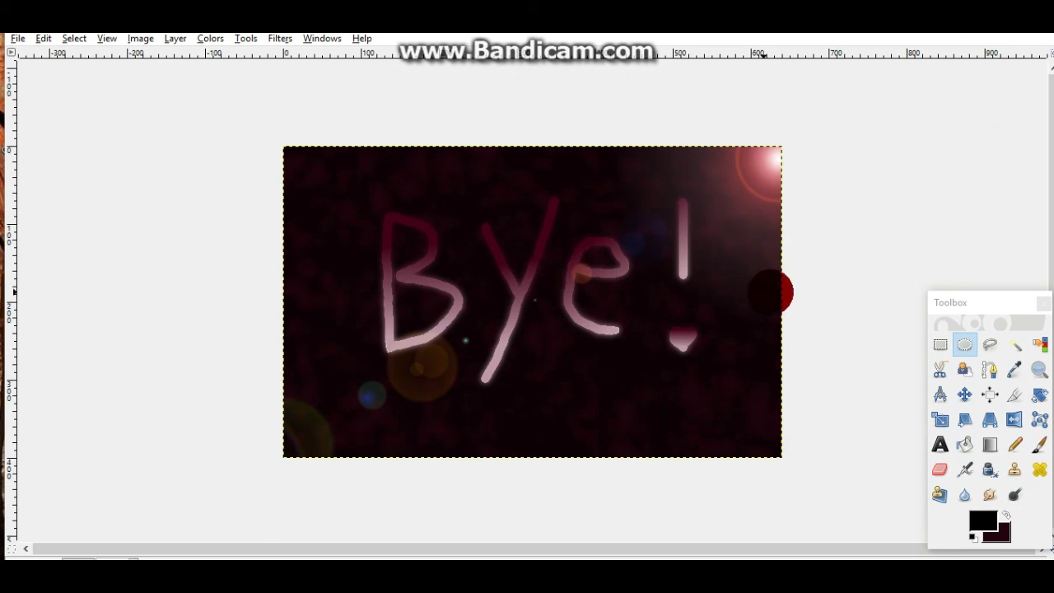
pyautogui.click(1042, 303)
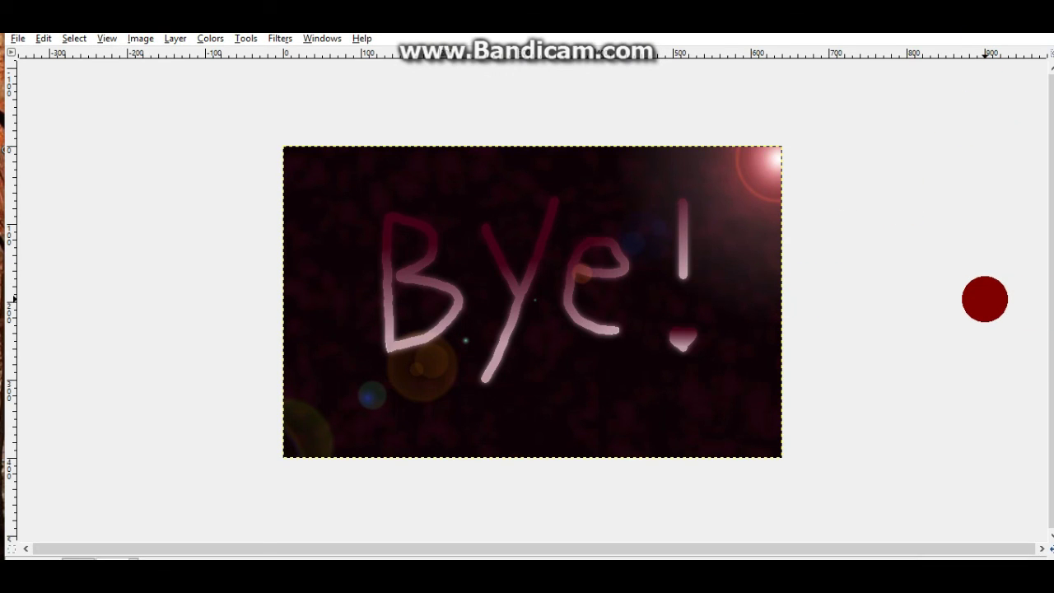